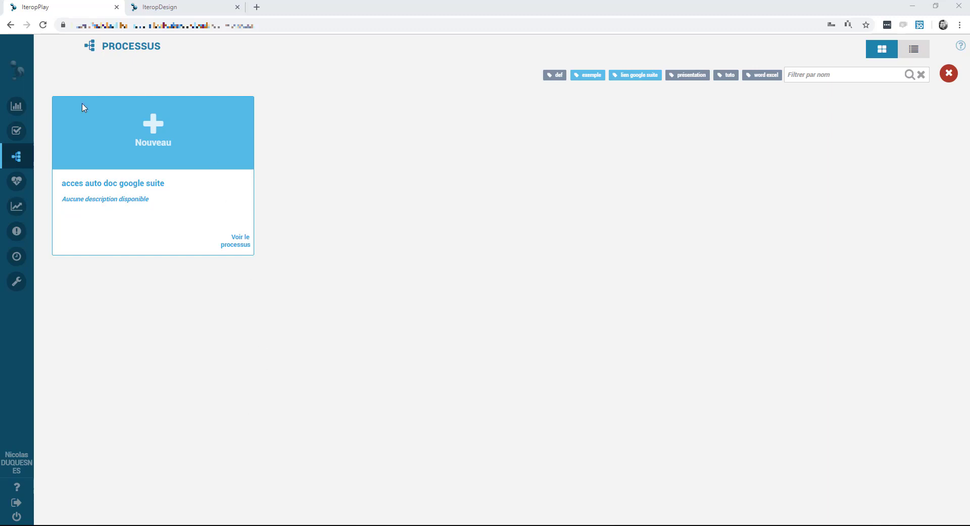
Start a new "acces auto doc google suite" process with "presentation" as the document type and its presentation reference.
left_click(174, 151)
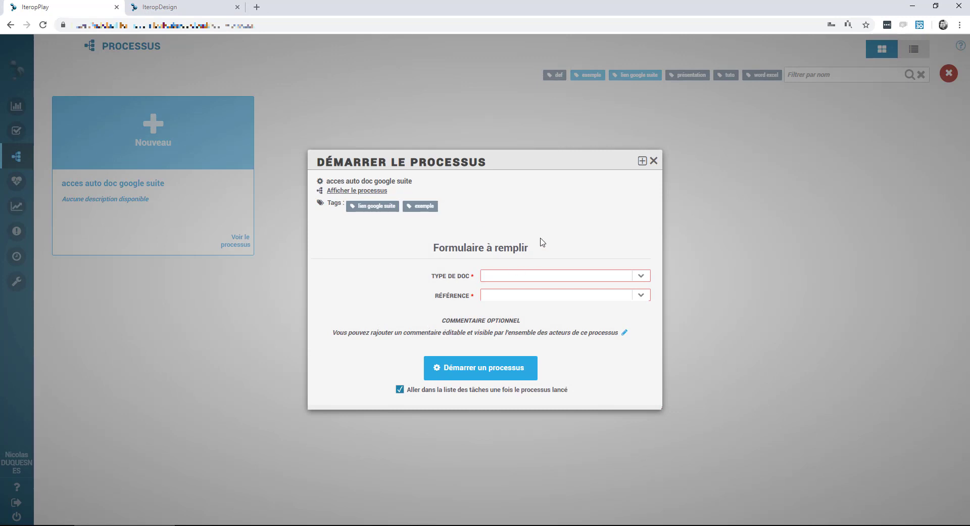
left_click(640, 275)
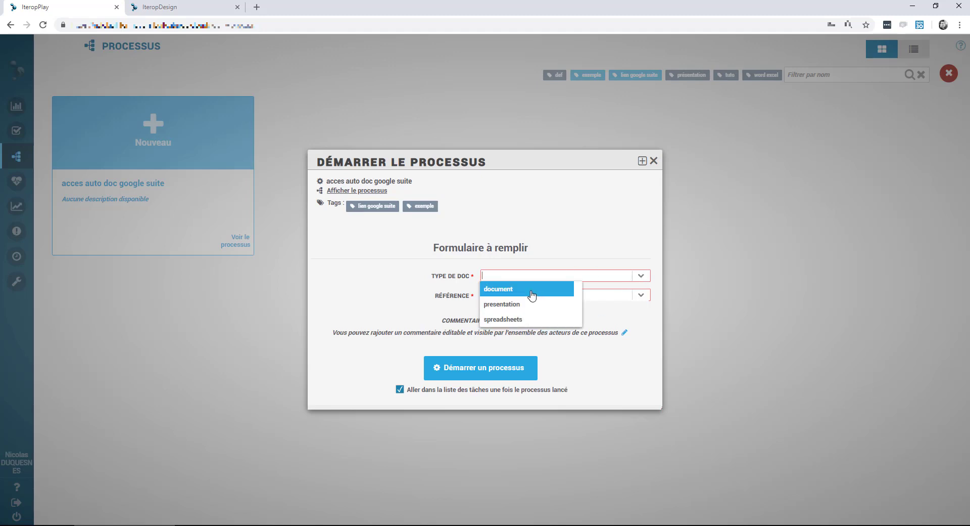
left_click(504, 306)
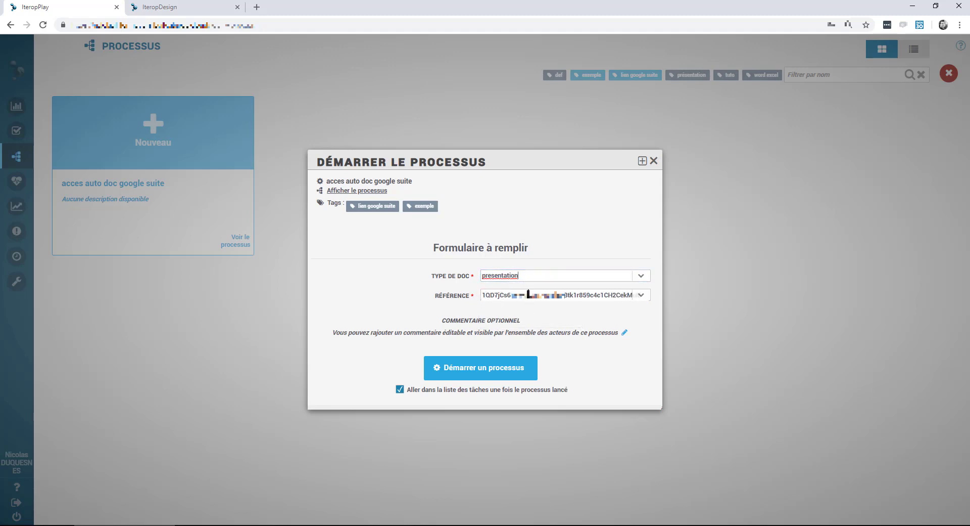
left_click(528, 293)
left_click(522, 382)
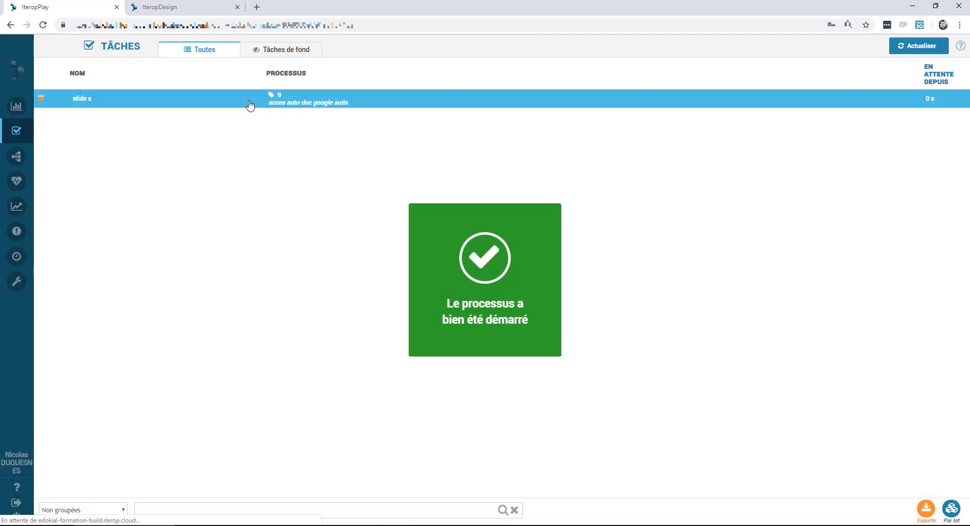
Open the presentation linked in the "slide s" task, change its title to "tests aujourd'hui" and close it.
left_click(249, 104)
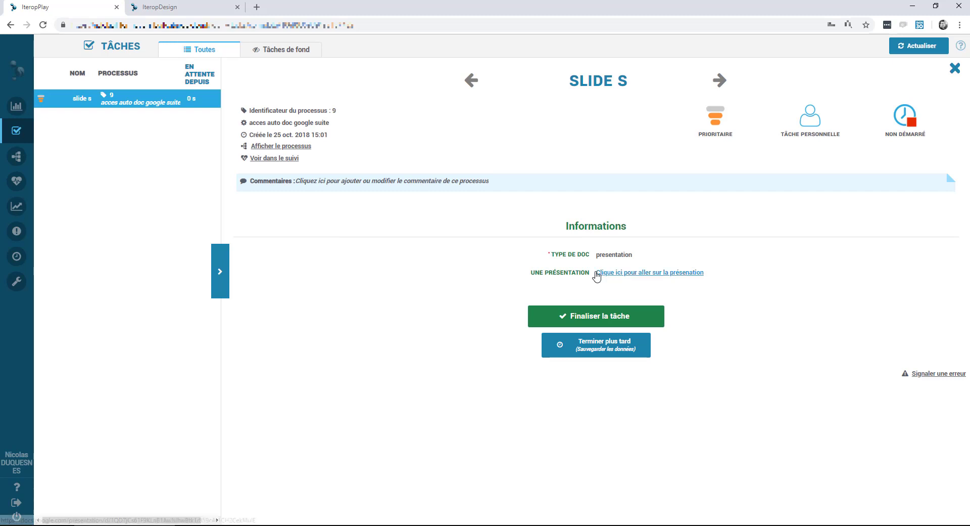
left_click(644, 273)
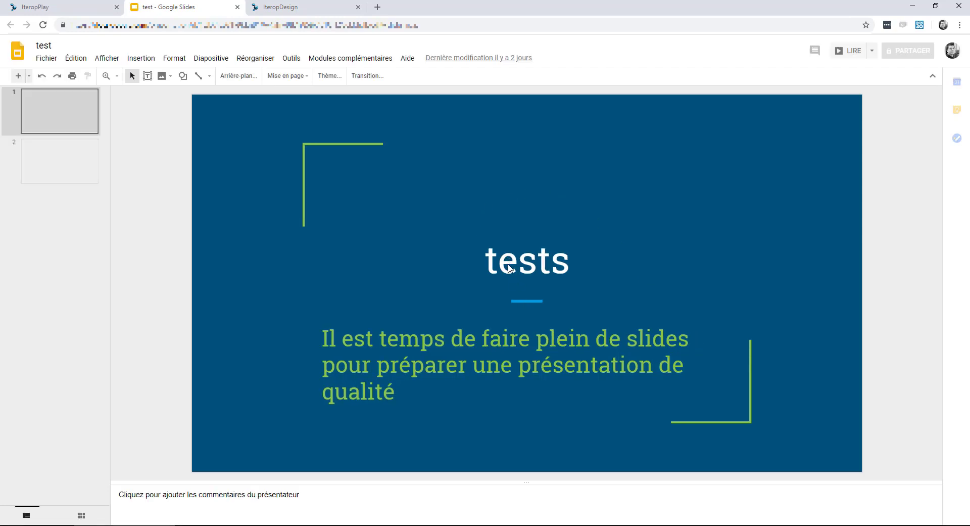
left_click(581, 270)
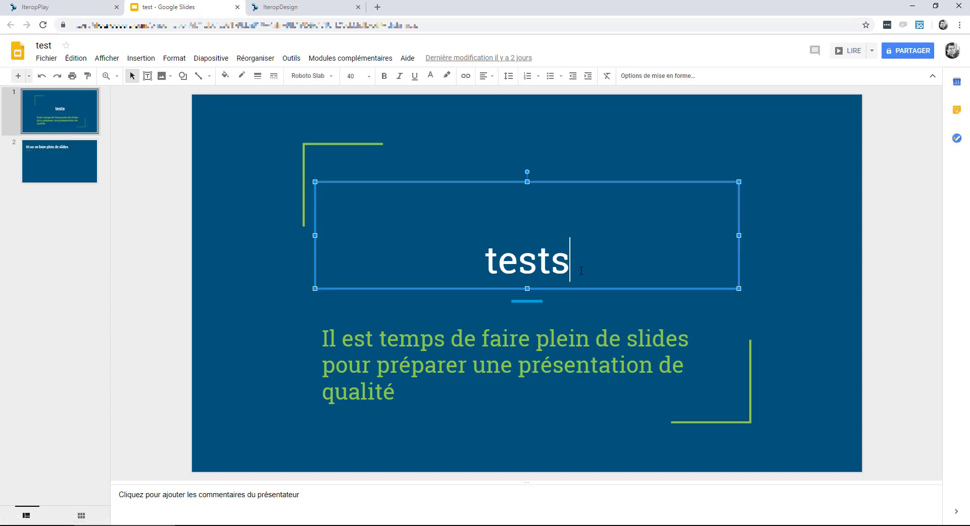
type("au")
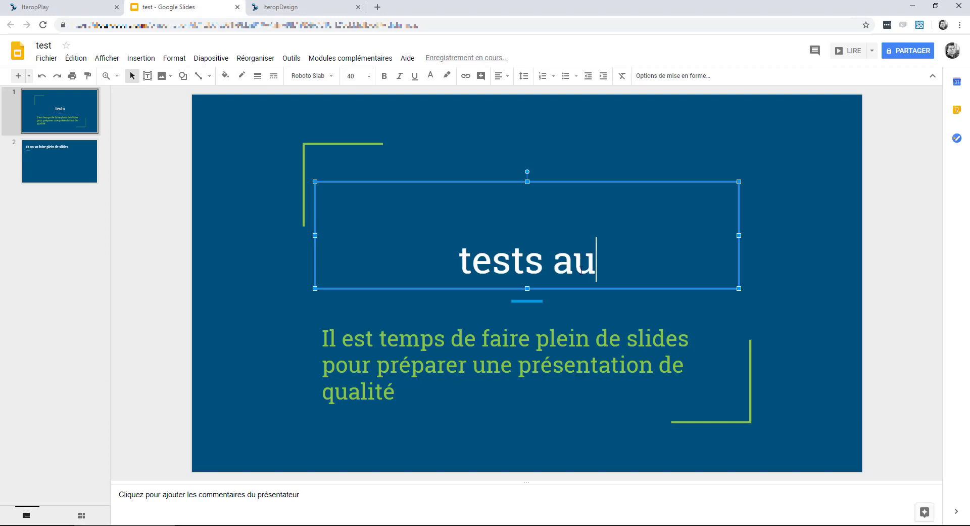
type("jourd'hui")
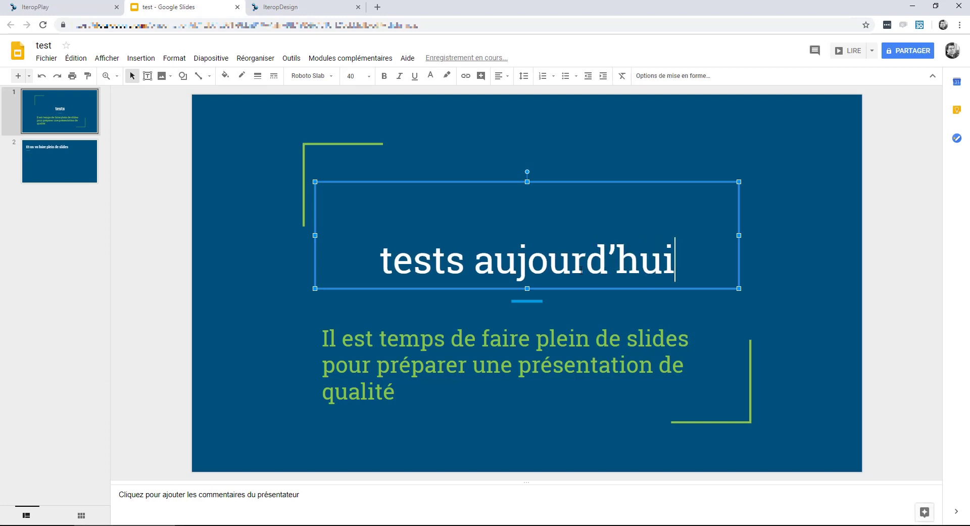
left_click(787, 312)
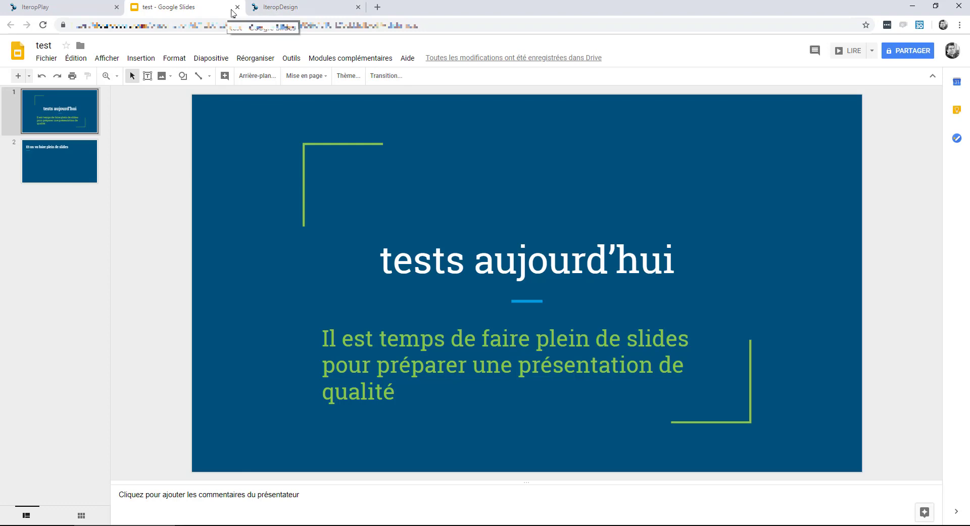
left_click(237, 7)
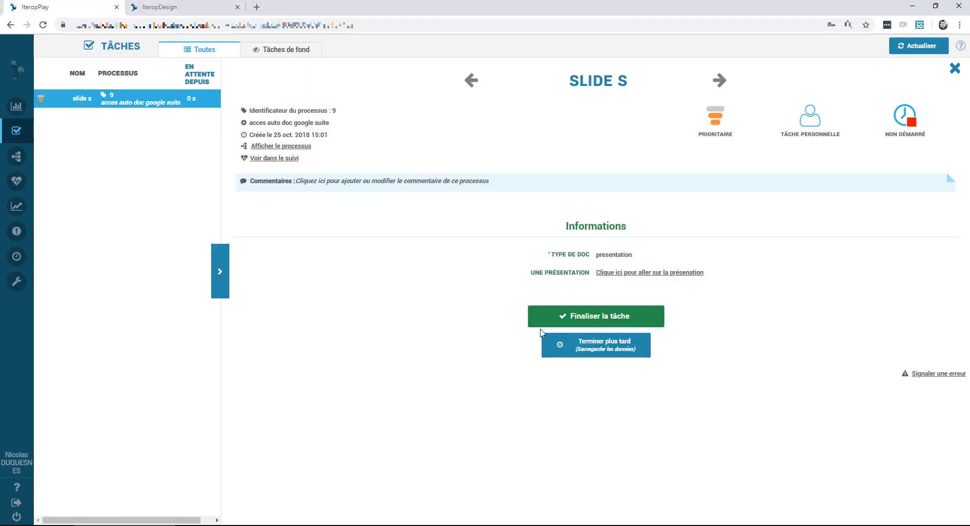
Start another "acces auto doc google suite" process with the type "document", and view its linked file.
mouse_move(20, 154)
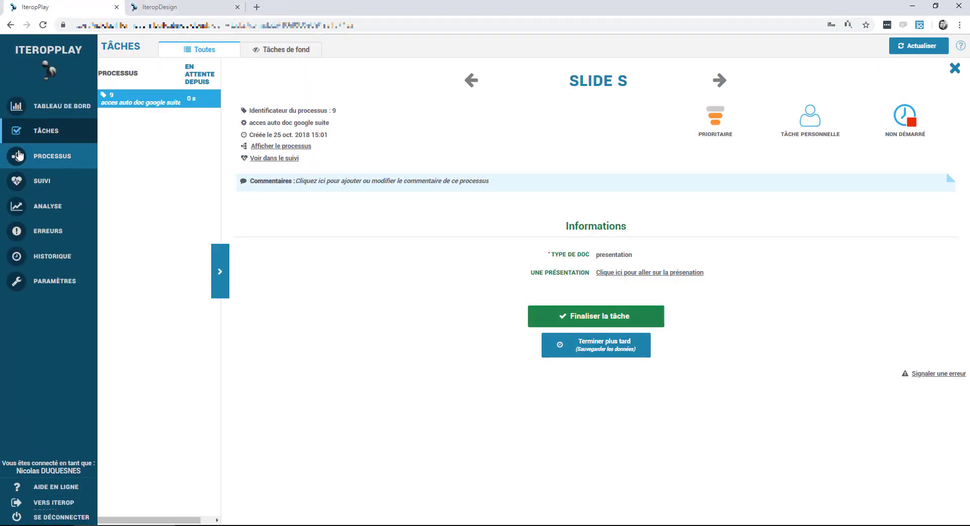
left_click(60, 158)
left_click(153, 129)
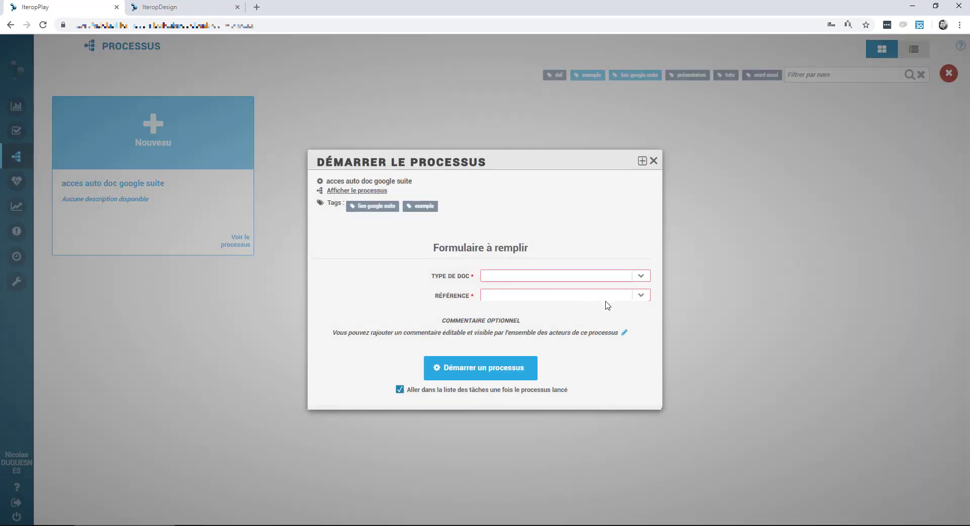
left_click(638, 276)
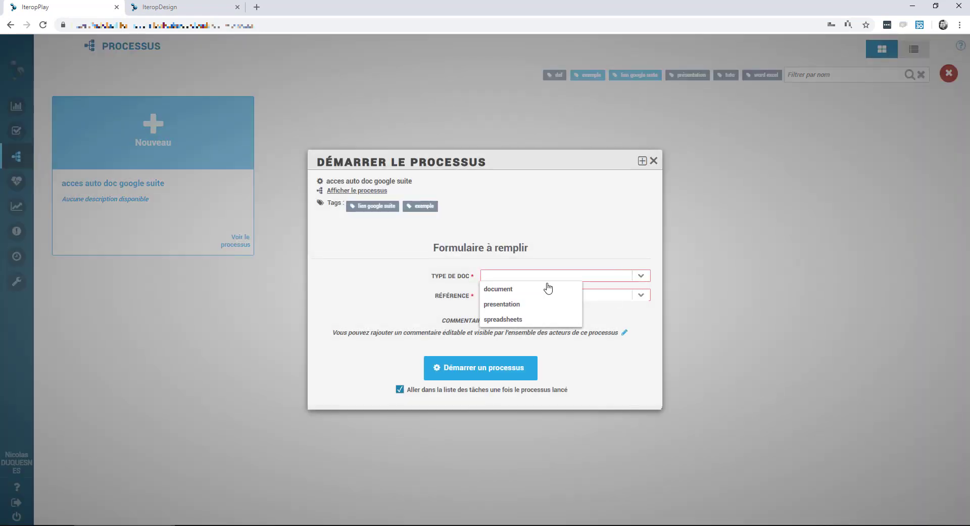
left_click(493, 290)
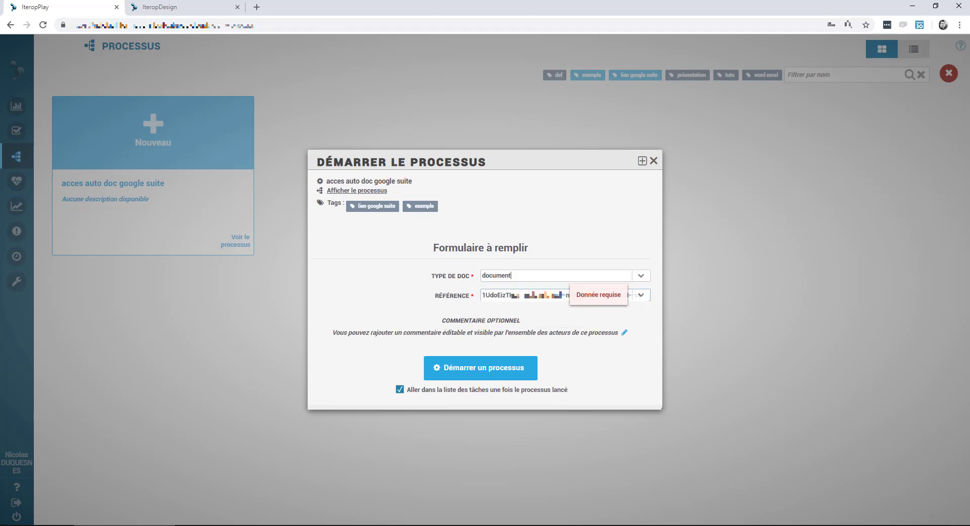
left_click(501, 371)
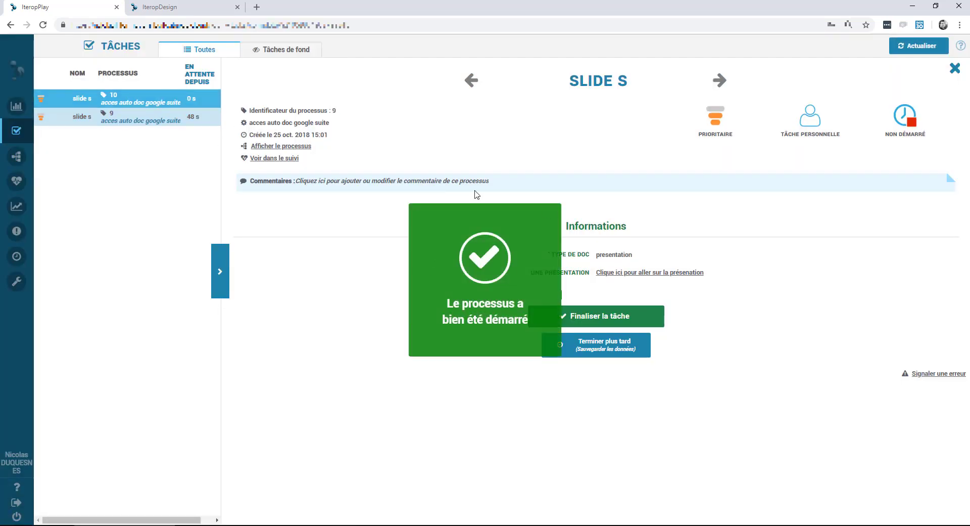
left_click(636, 273)
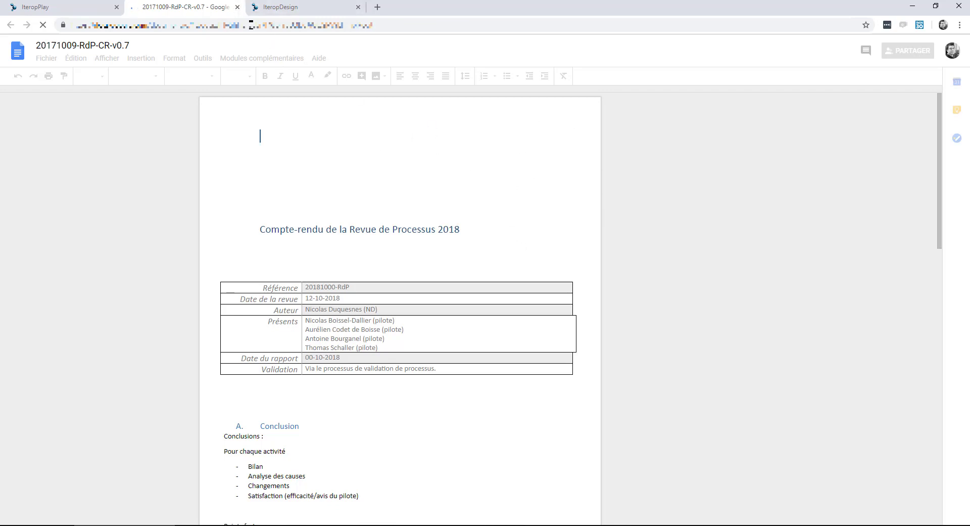
key("ctrl+w")
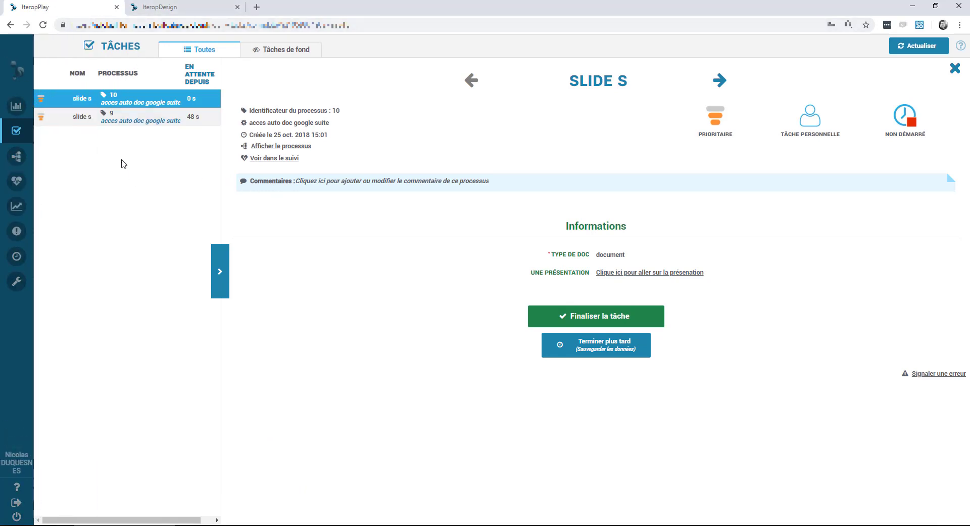
Start a third "acces auto doc google suite" process with the type "spreadsheets" and the second listed reference.
mouse_move(29, 158)
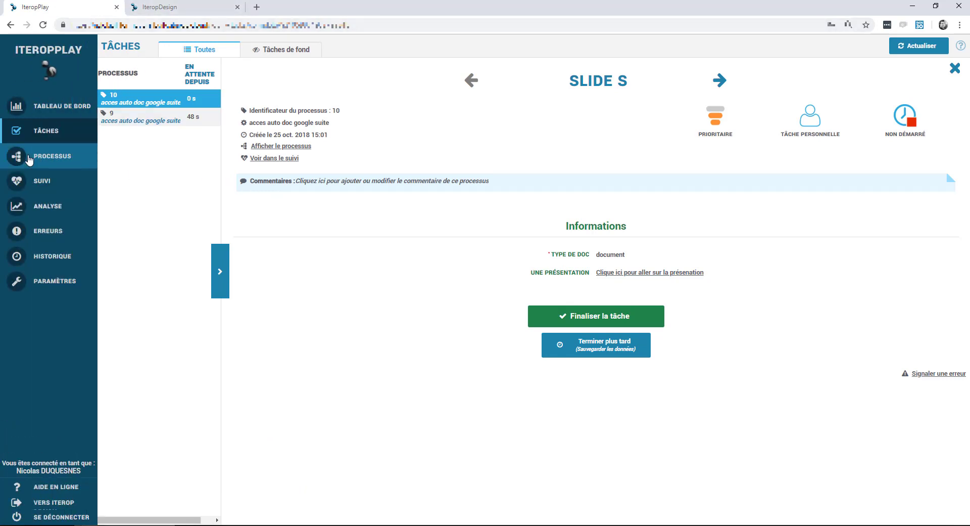
left_click(28, 159)
left_click(232, 163)
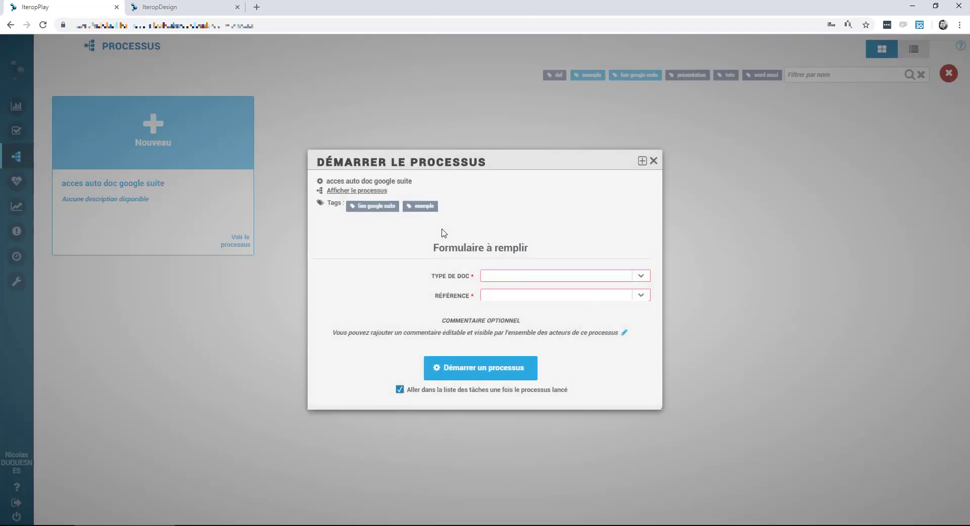
left_click(642, 278)
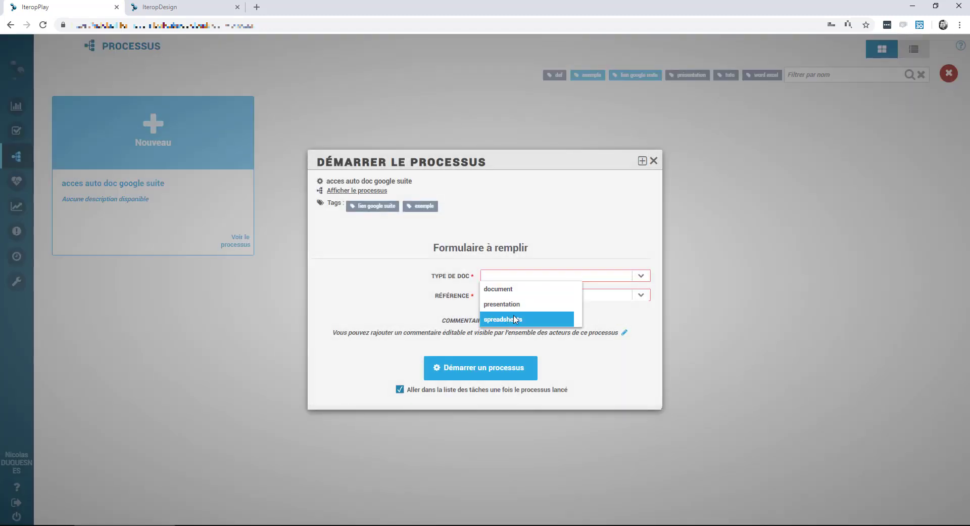
left_click(515, 319)
left_click(640, 295)
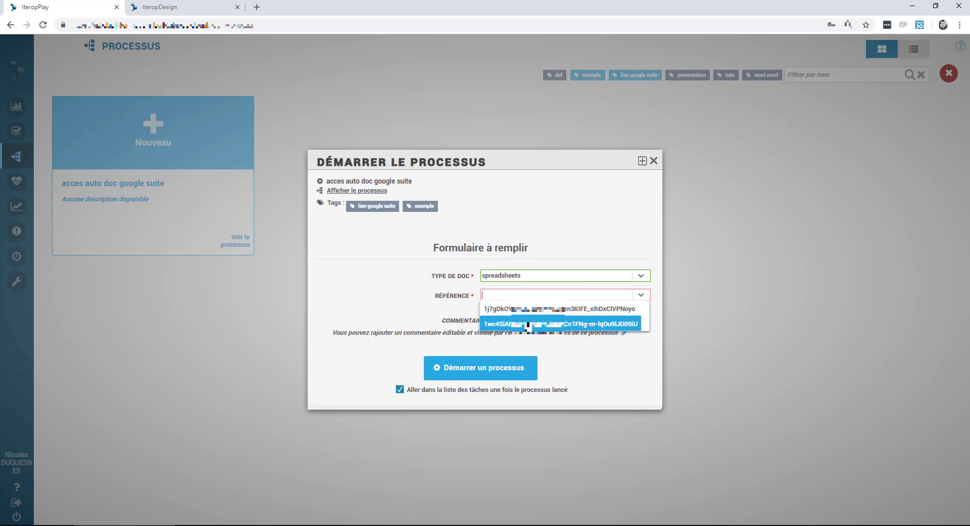
left_click(527, 325)
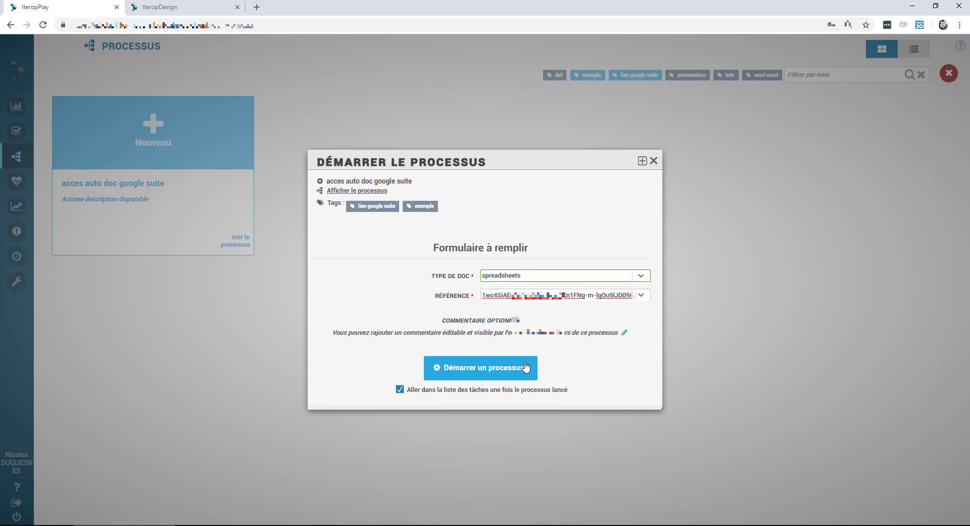
left_click(507, 366)
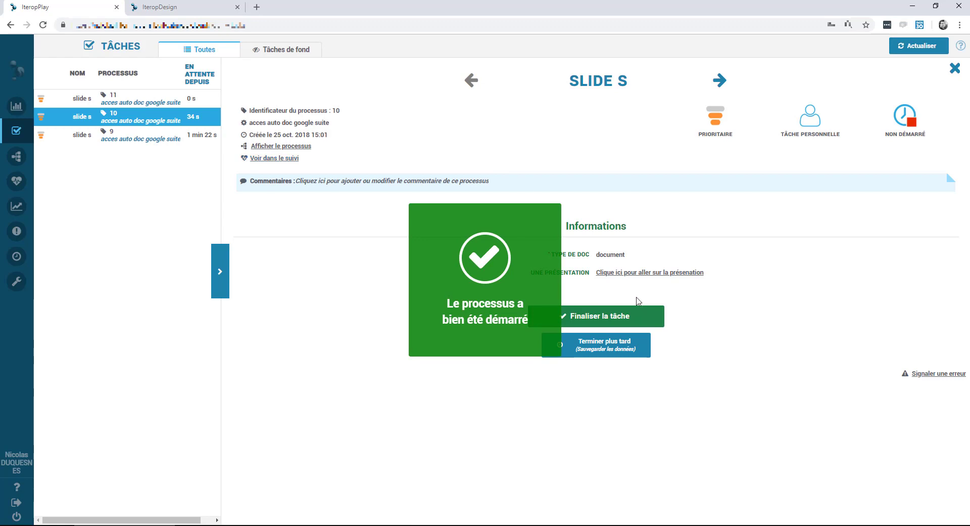
Open the spreadsheet linked in the newest "slide s" task and enter 123 in B9 and 345 in B10.
left_click(185, 101)
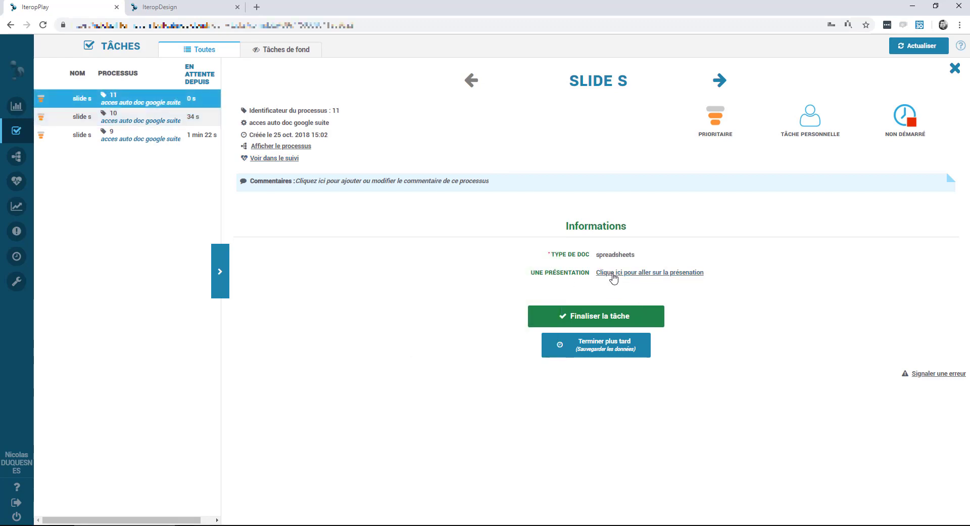
left_click(650, 272)
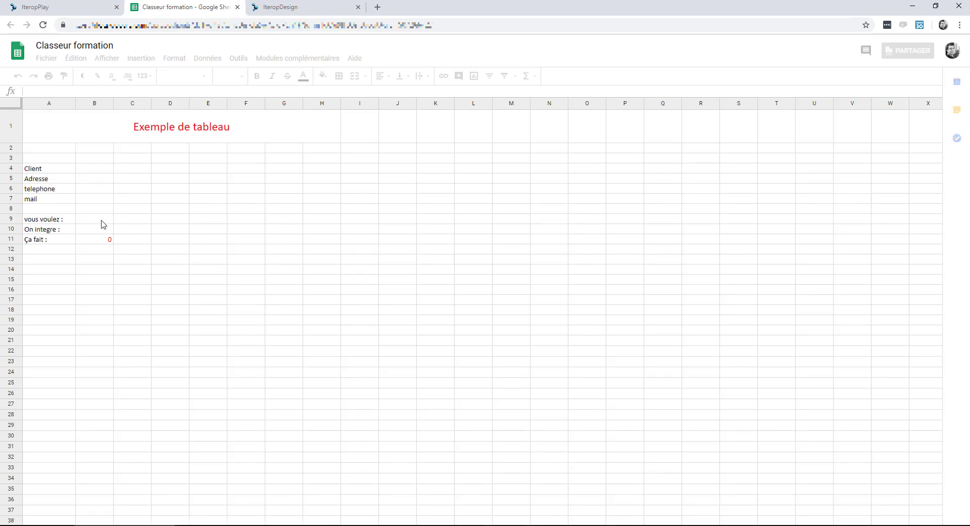
left_click(104, 224)
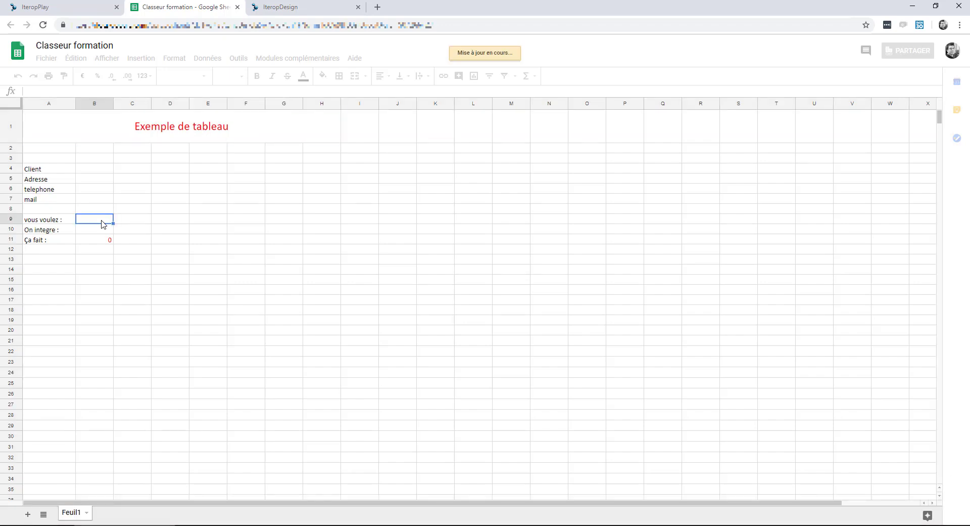
type("123")
key("Return")
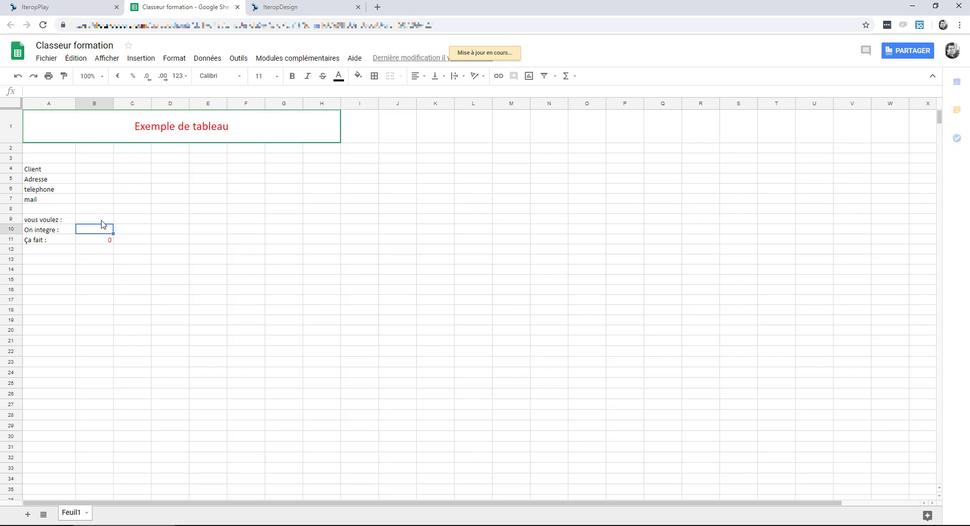
type("345")
key("Return")
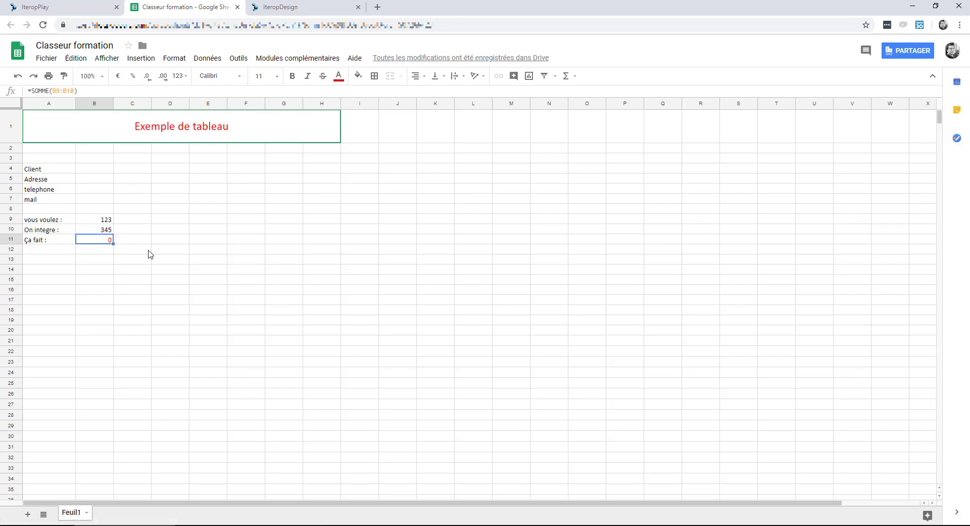
left_click(150, 251)
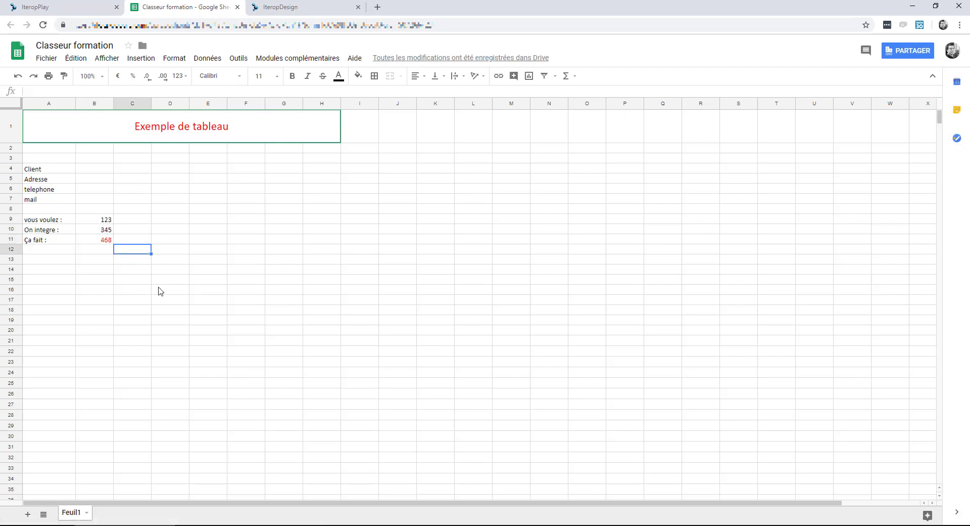
Switch to IteropDesign and evolve the deployed "acces auto doc google suite" process into a new model version.
left_click(83, 9)
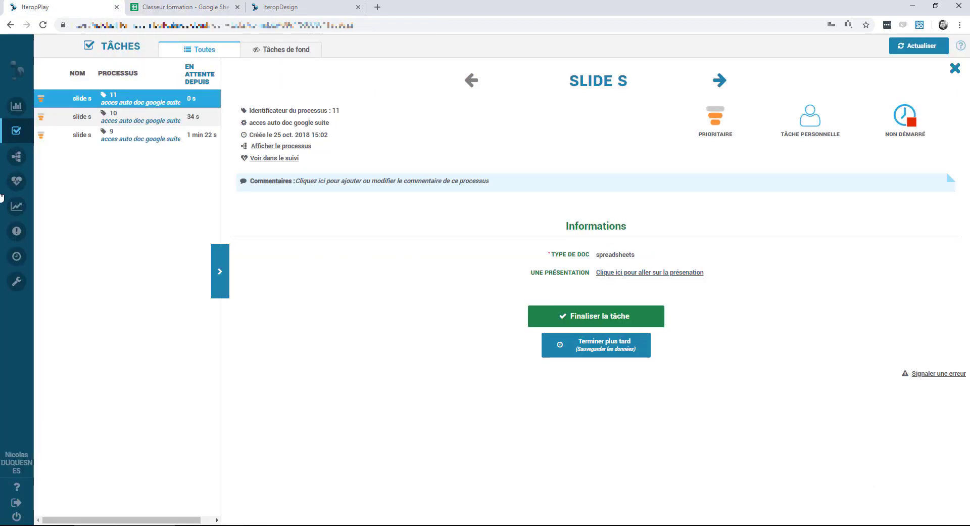
mouse_move(8, 197)
left_click(29, 159)
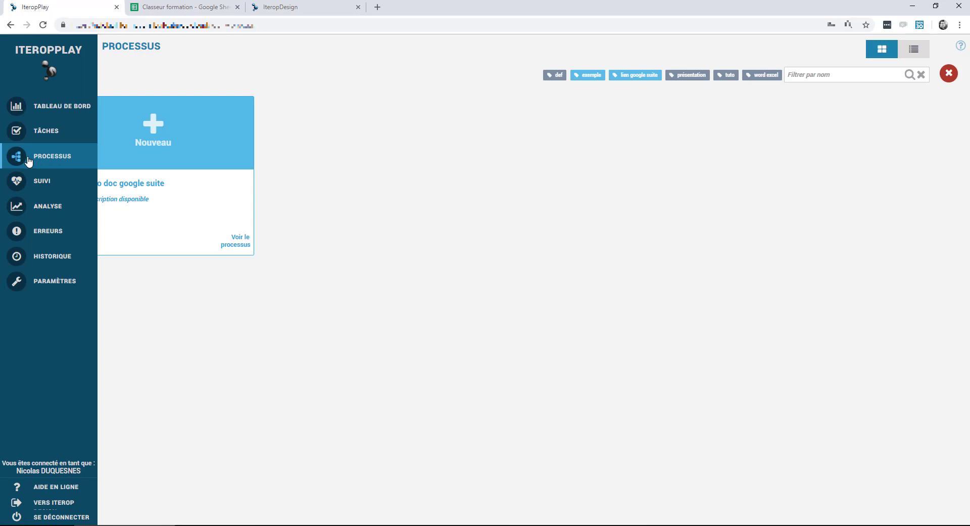
left_click(268, 10)
mouse_move(13, 151)
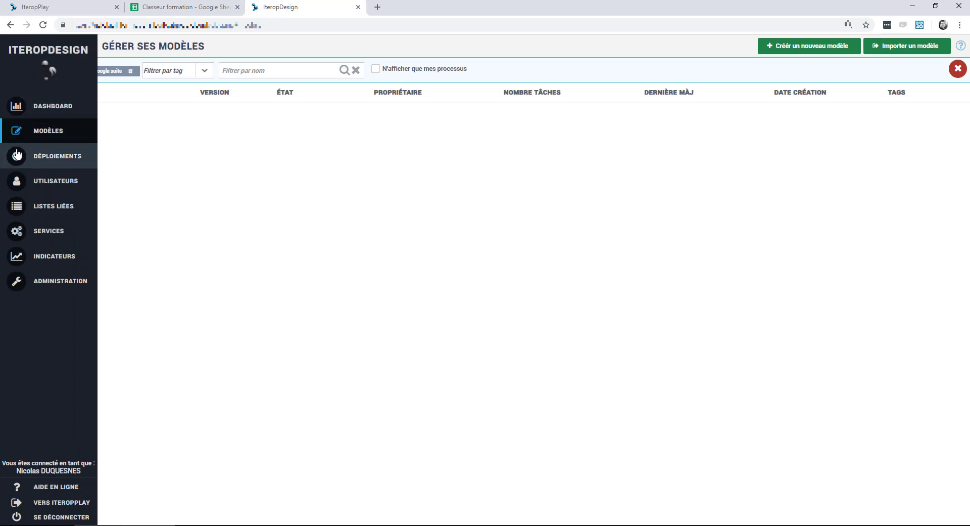
left_click(51, 157)
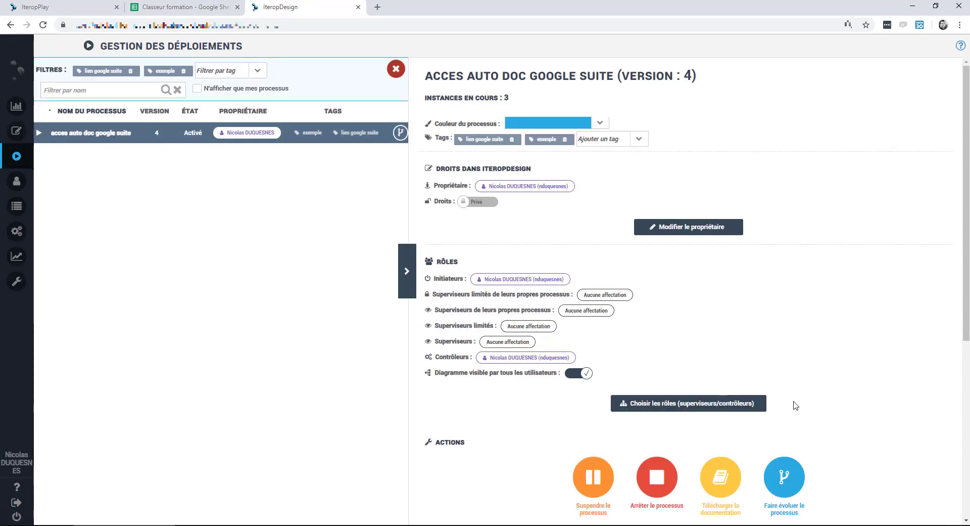
left_click(804, 491)
left_click(462, 302)
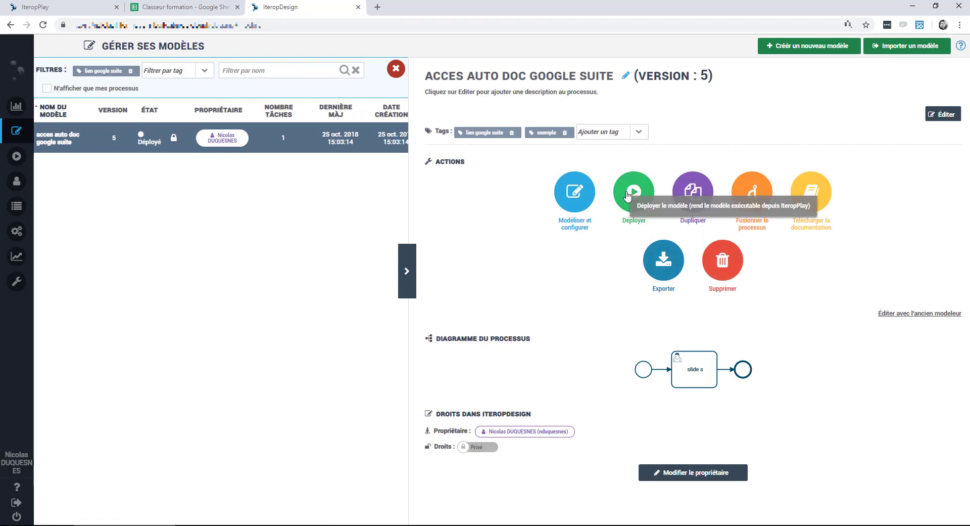
Open the model's configuration and view the "type de doc" field settings in the trigger's start form.
left_click(577, 193)
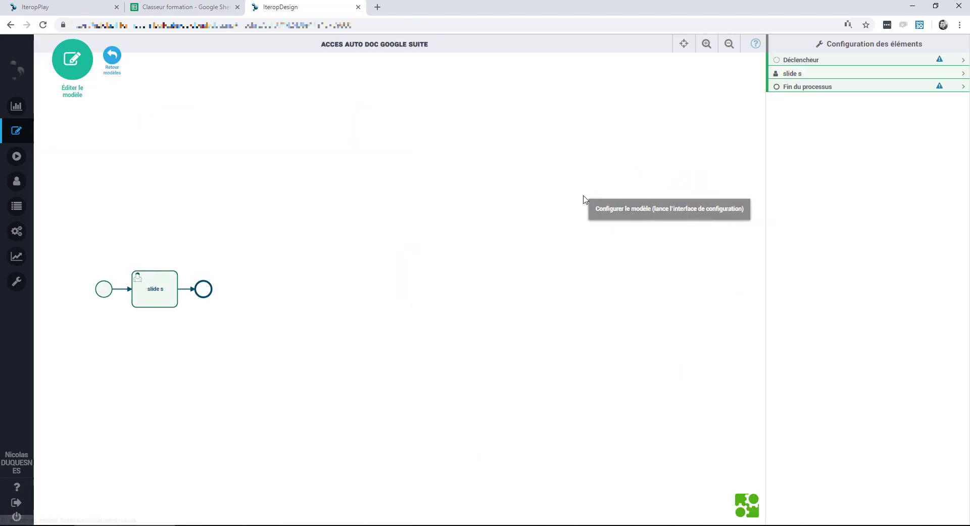
left_click(104, 293)
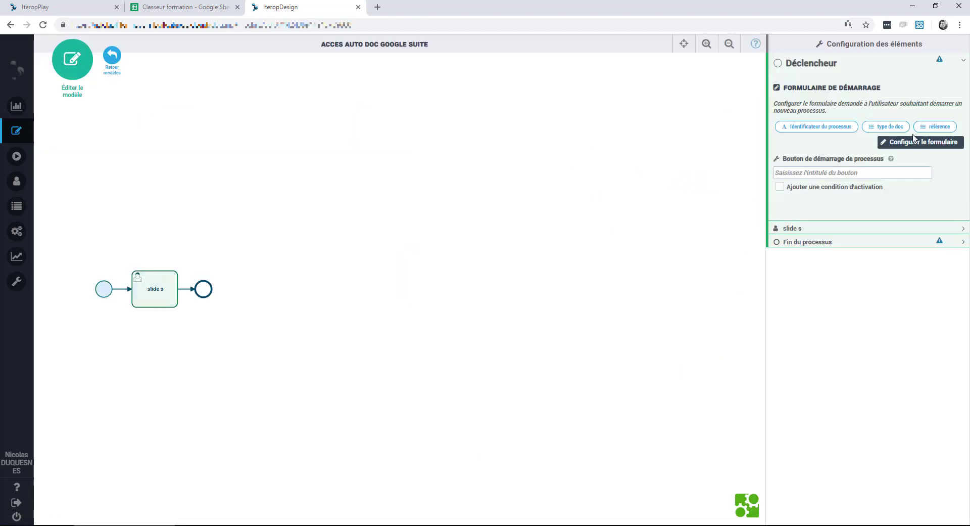
left_click(914, 140)
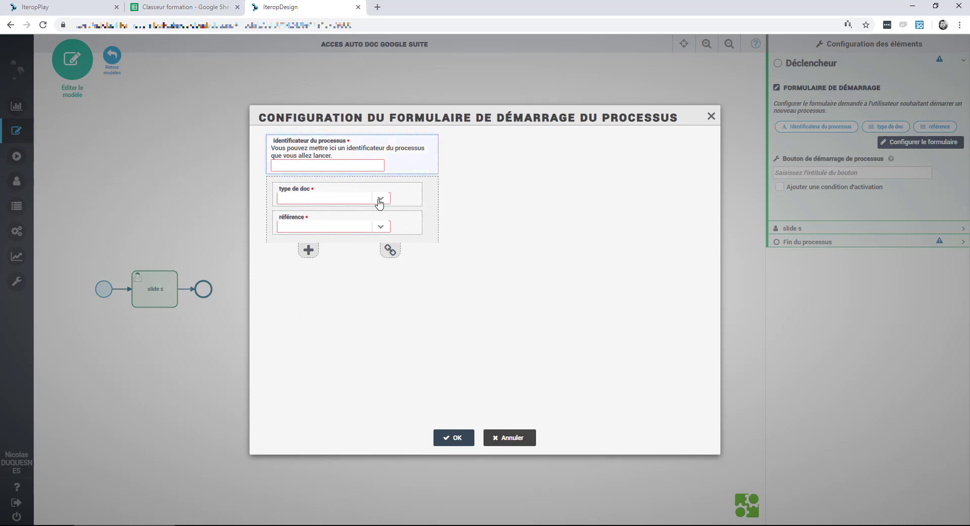
left_click(412, 201)
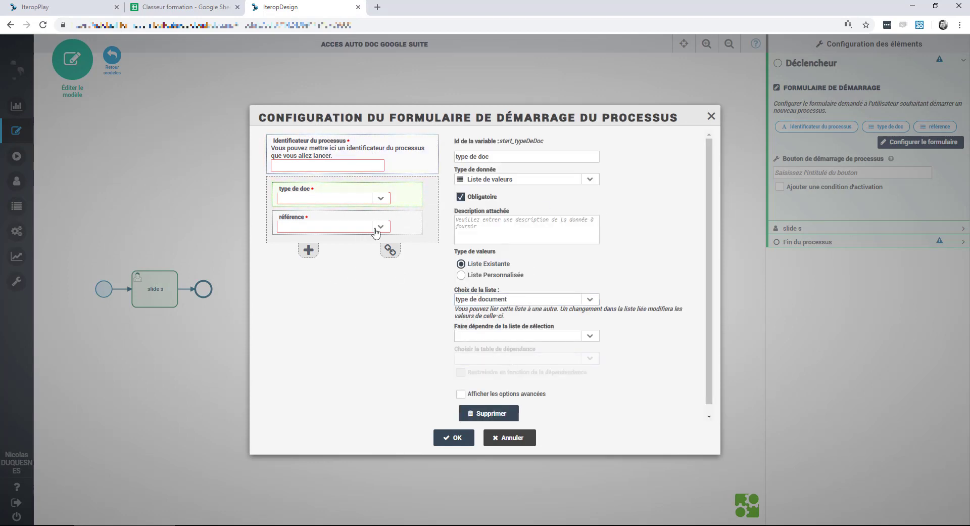
Examine the "référence" field's list dependency and the available dependency tables, and close the start form configuration.
left_click(399, 226)
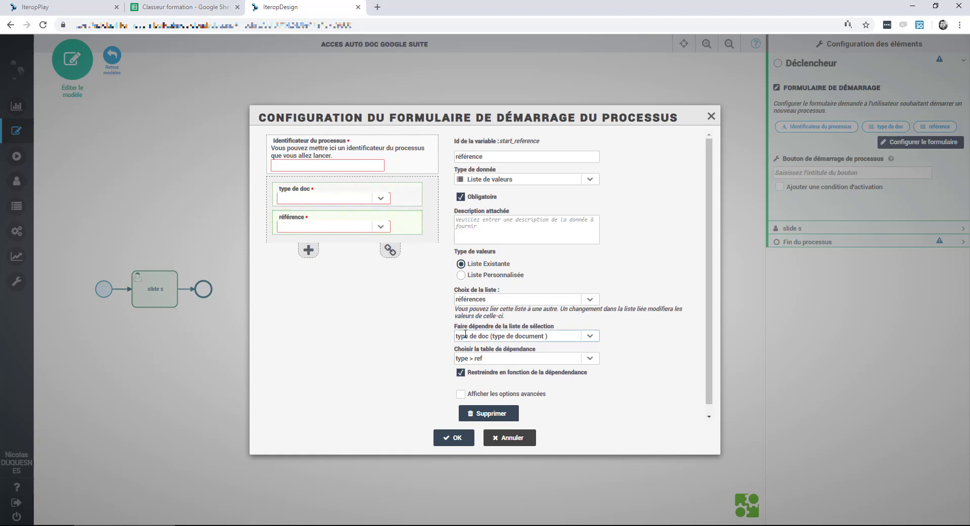
left_click(595, 360)
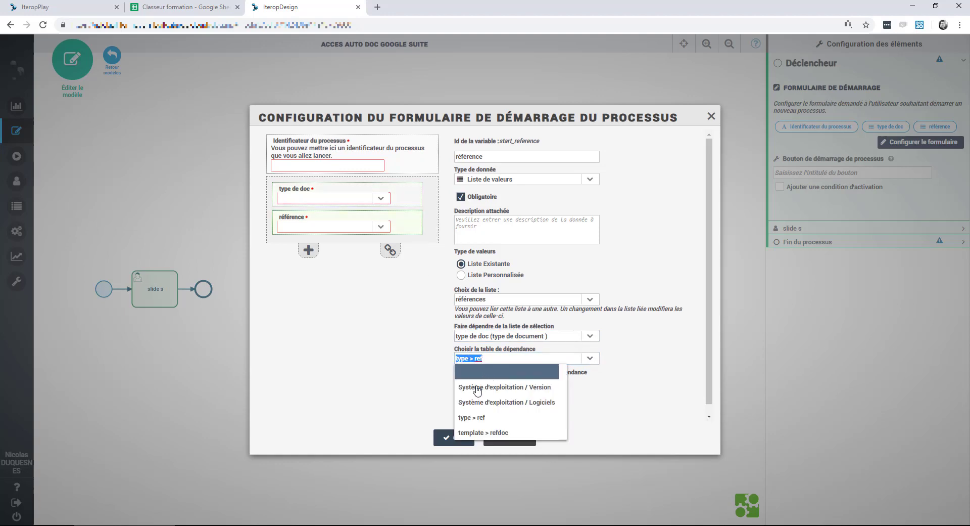
left_click(488, 378)
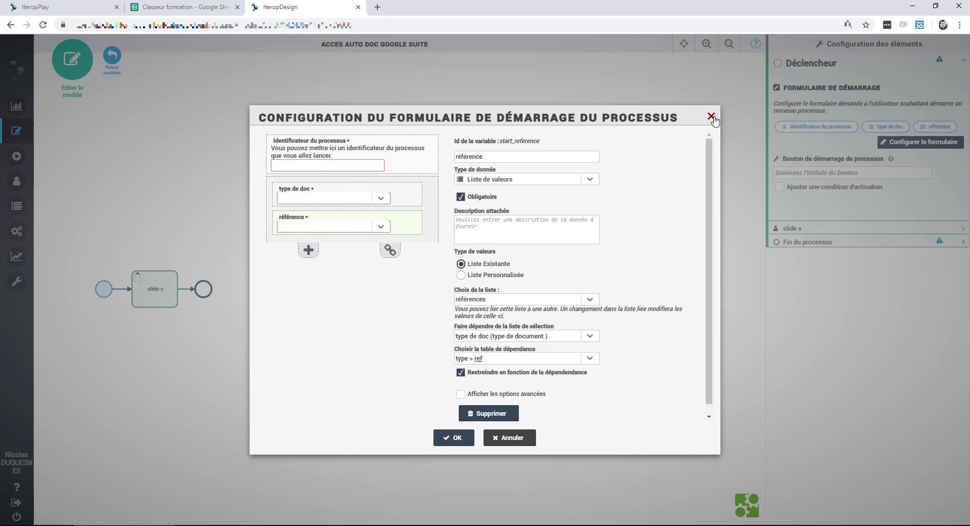
left_click(455, 438)
Open the script configuration of the "Une présentation" information displayed in the "slide s" task.
left_click(152, 302)
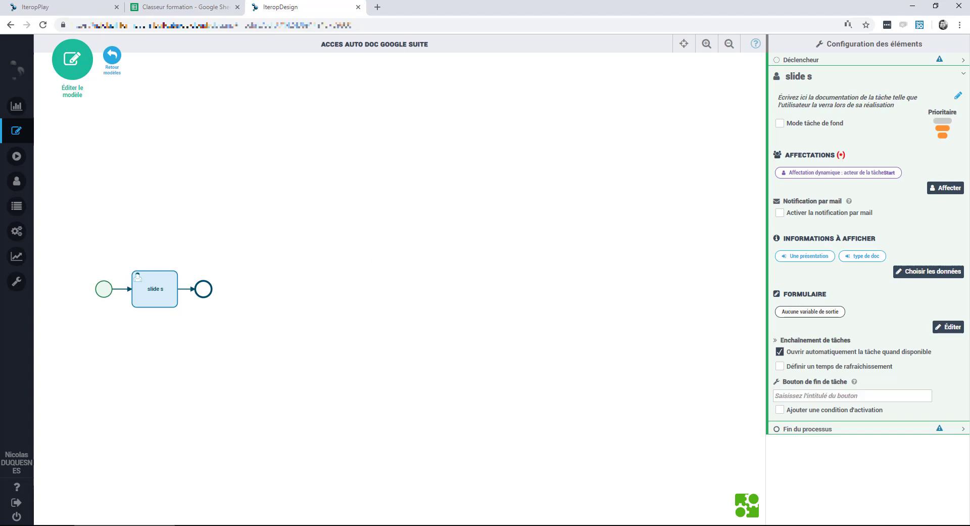
left_click(924, 272)
left_click(566, 183)
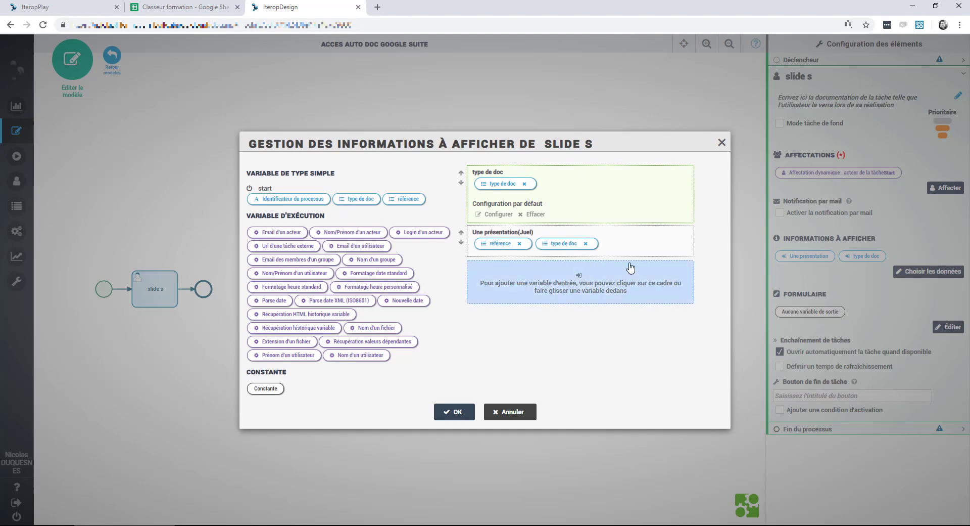
left_click(651, 238)
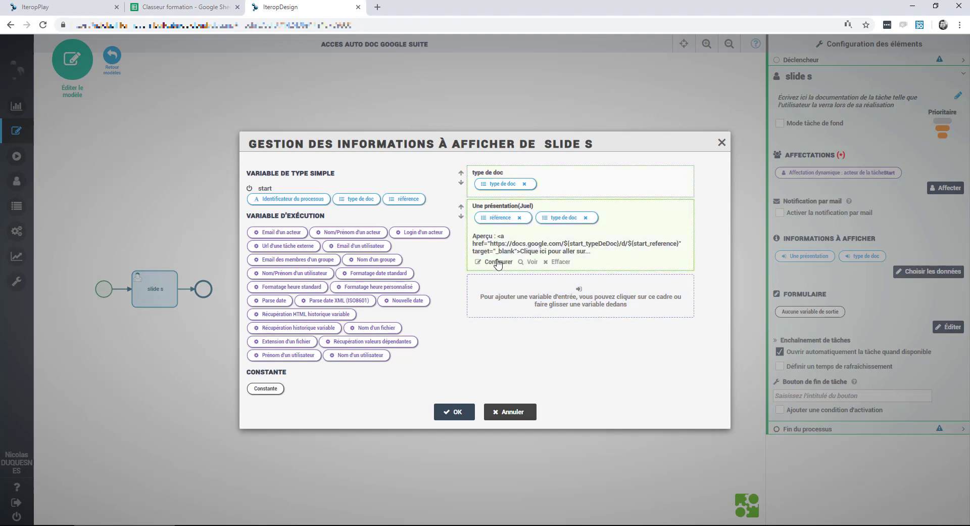
left_click(498, 262)
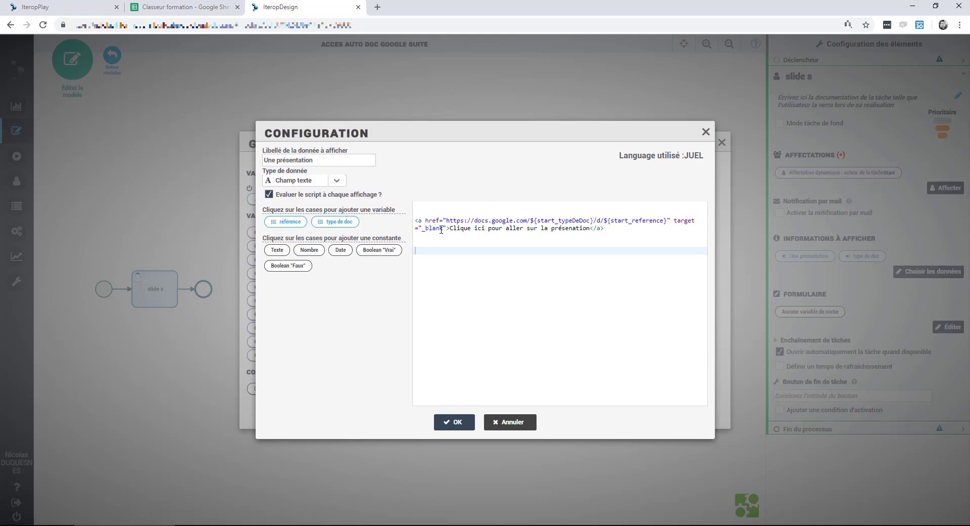
Switch to the "Classeur formation" spreadsheet and highlight the document type and file reference portions of its web address.
left_click(190, 7)
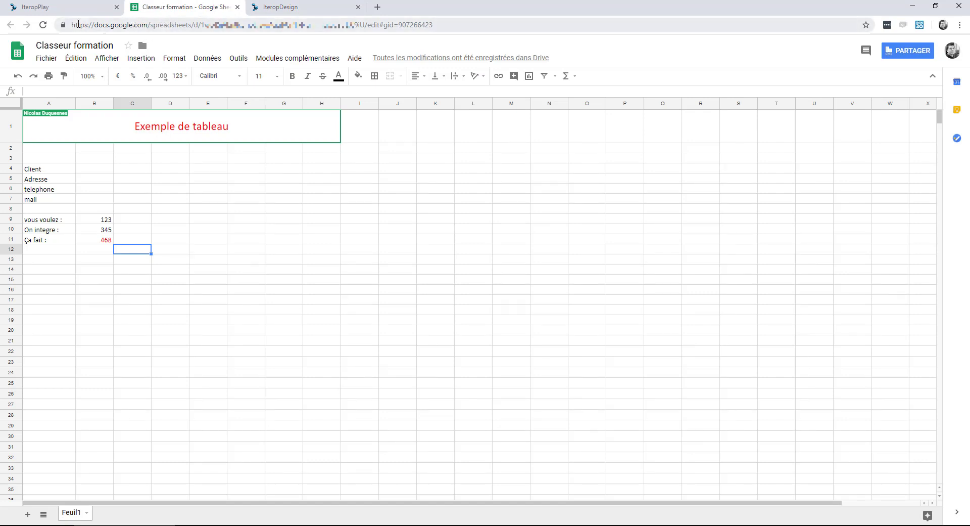
left_click_drag(72, 25, 192, 25)
left_click(152, 25)
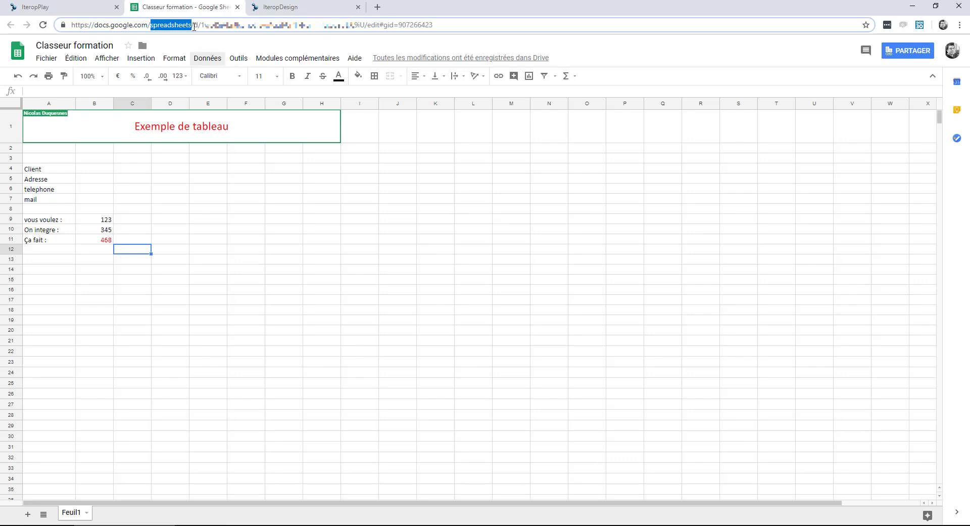
left_click_drag(201, 25, 365, 24)
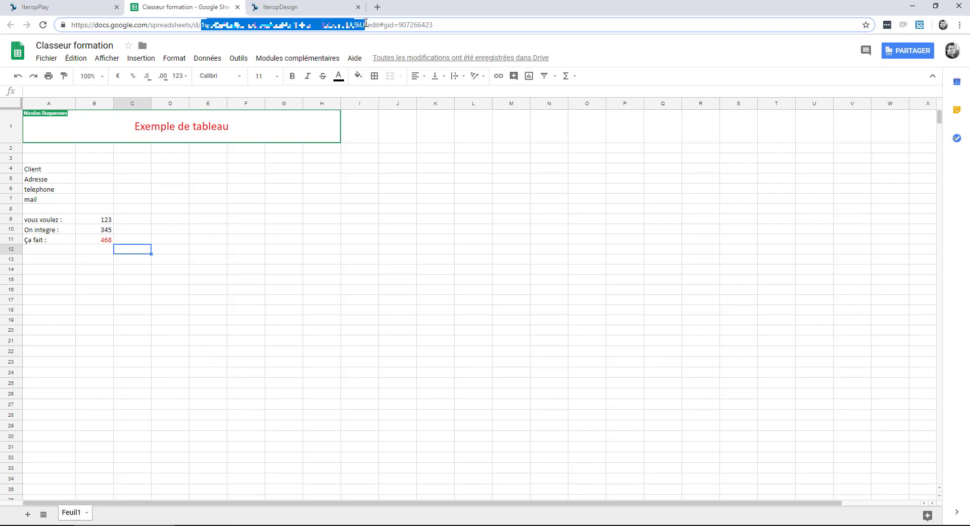
left_click_drag(354, 25, 238, 8)
left_click(268, 8)
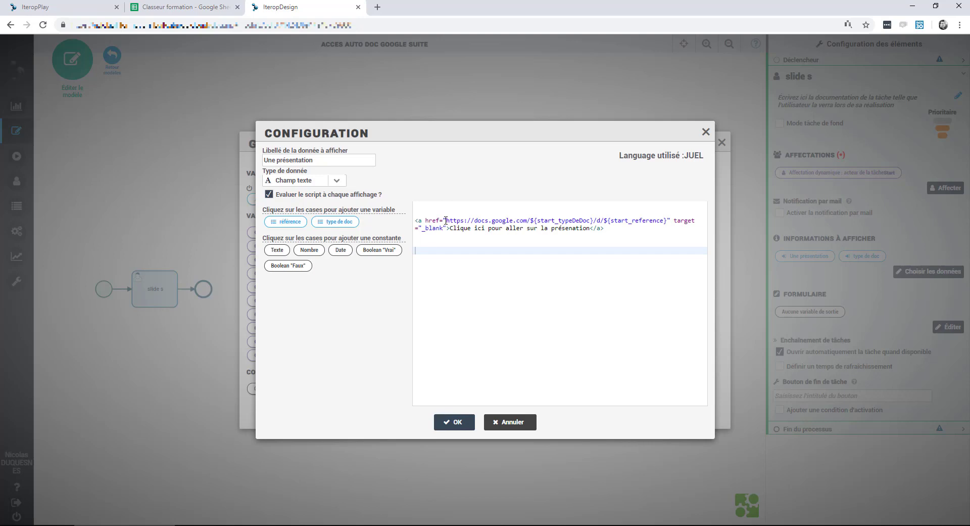
mouse_move(444, 220)
left_mouse_down()
mouse_move(442, 233)
mouse_move(445, 223)
mouse_move(667, 222)
left_mouse_up()
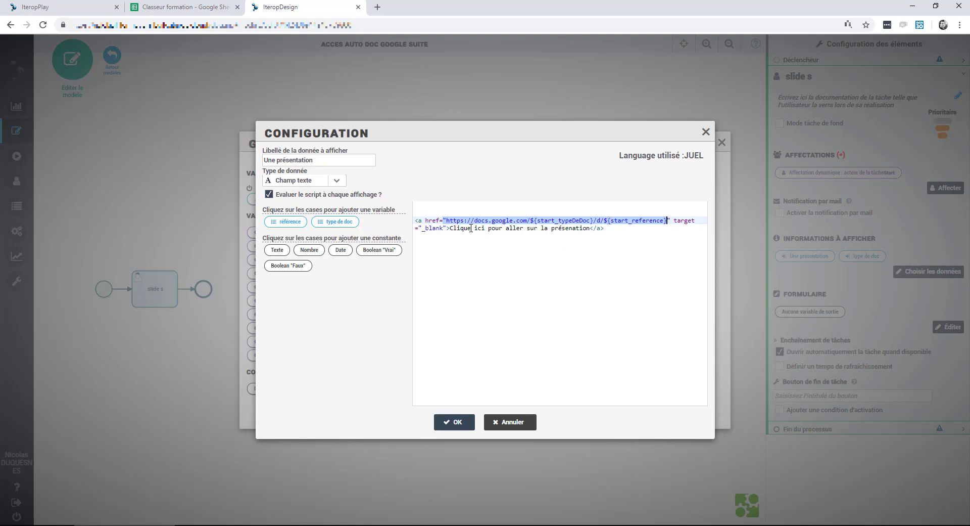
left_click_drag(415, 221, 441, 218)
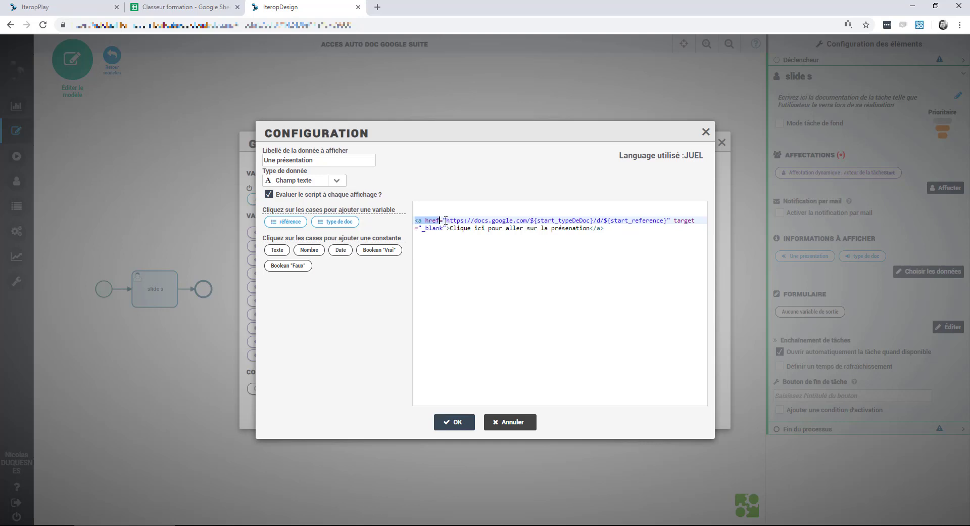
left_click_drag(444, 220, 531, 220)
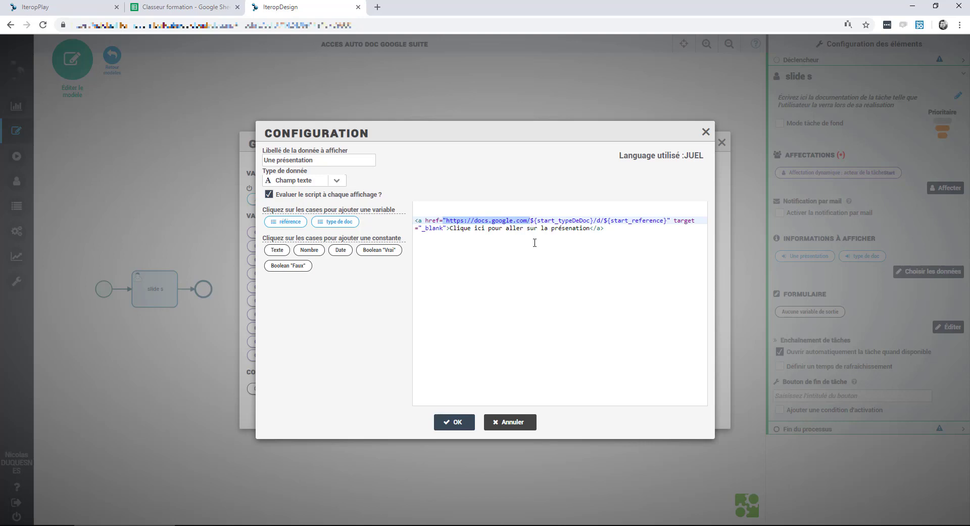
Highlight the ${start_typeDeDoc} and ${start_reference} variables and the whole URL in the script, and close both configuration dialogs.
left_click(535, 240)
left_click_drag(530, 221, 594, 219)
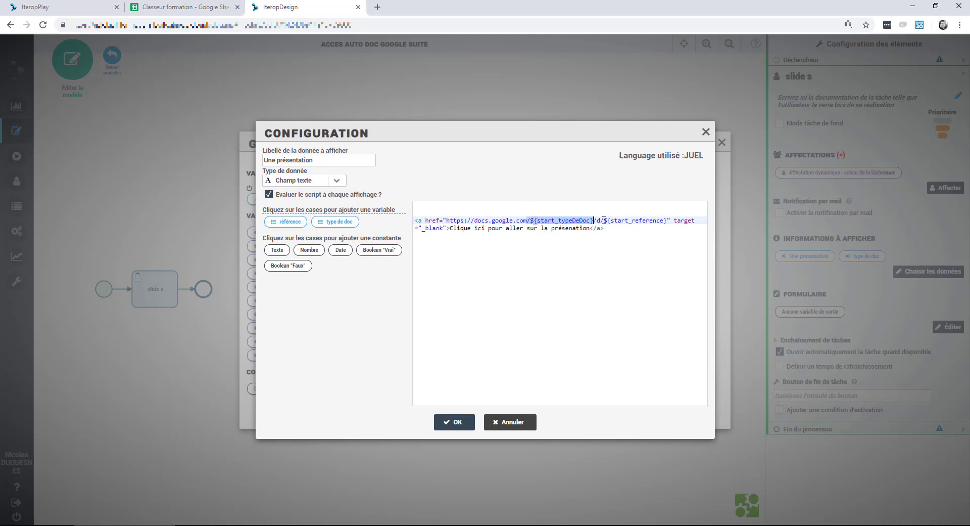
left_click_drag(603, 221, 667, 222)
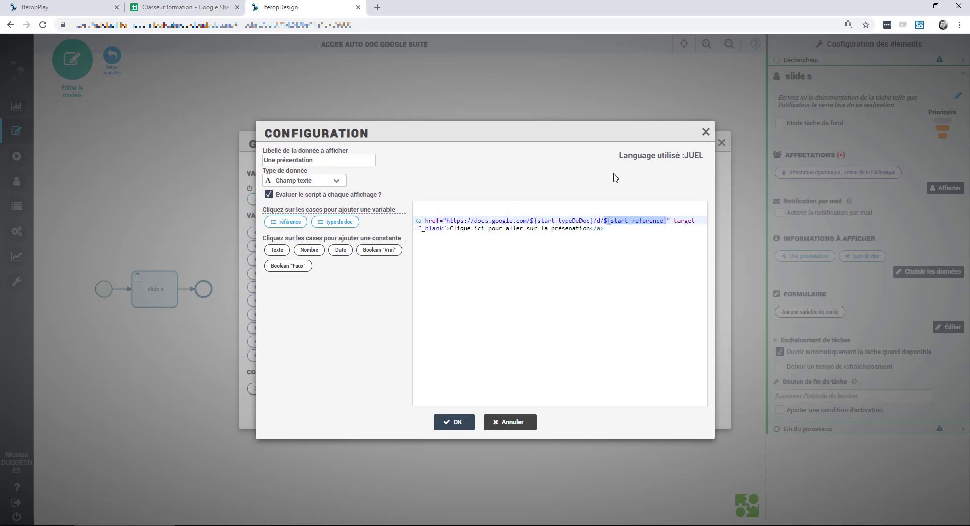
left_click_drag(447, 220, 666, 221)
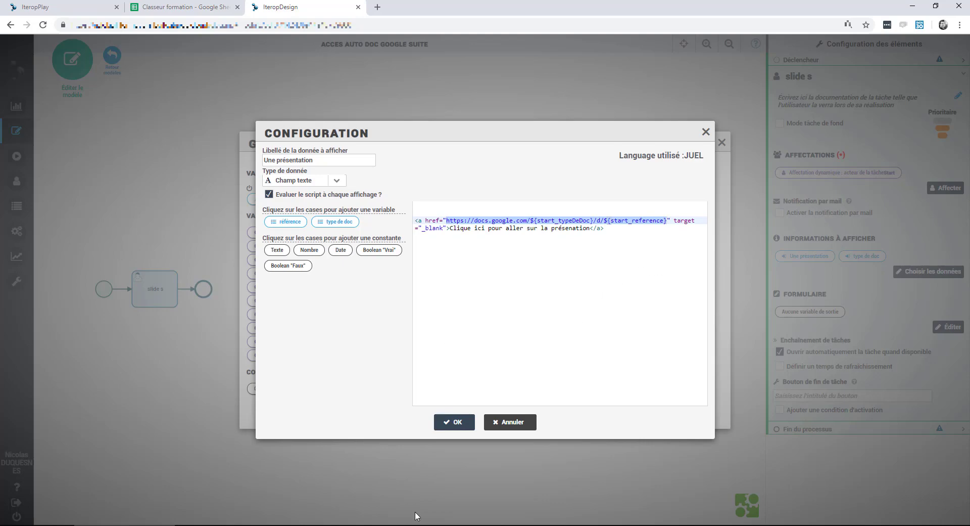
left_click(470, 424)
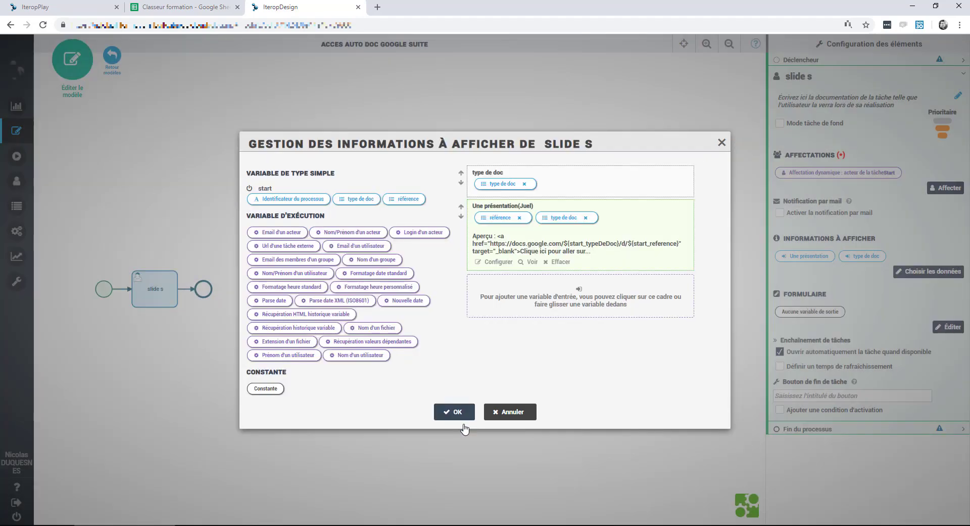
left_click(458, 411)
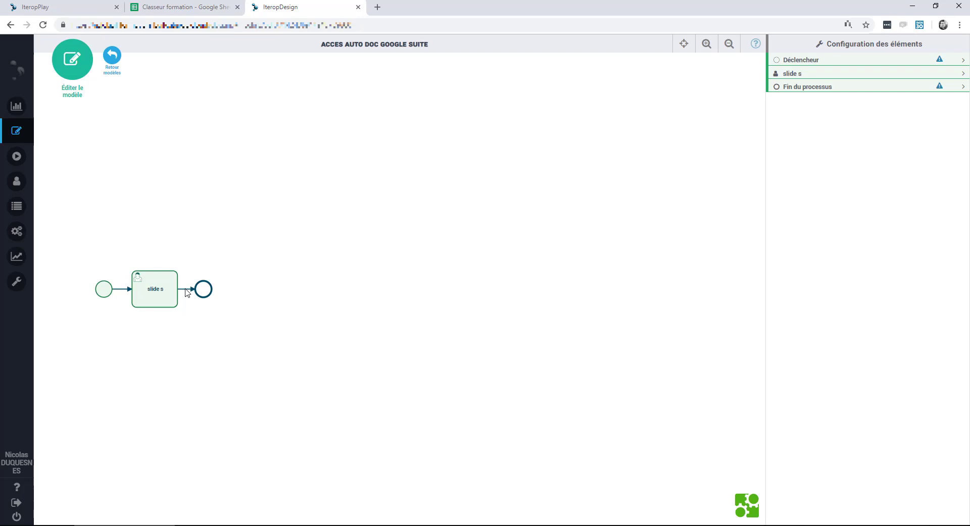
View the deployed processes in IteropDesign and switch to the process page in IteropPlay.
left_click(20, 156)
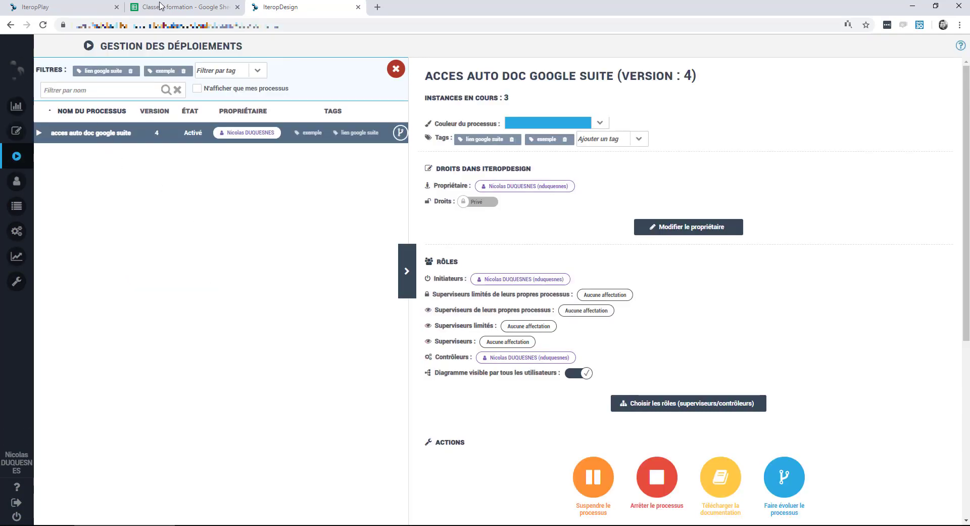
left_click(161, 6)
left_click(100, 5)
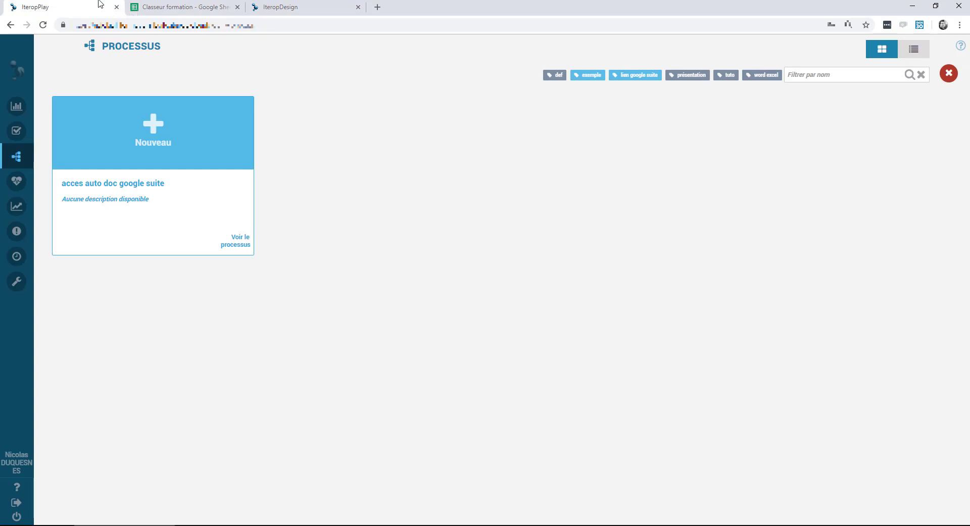